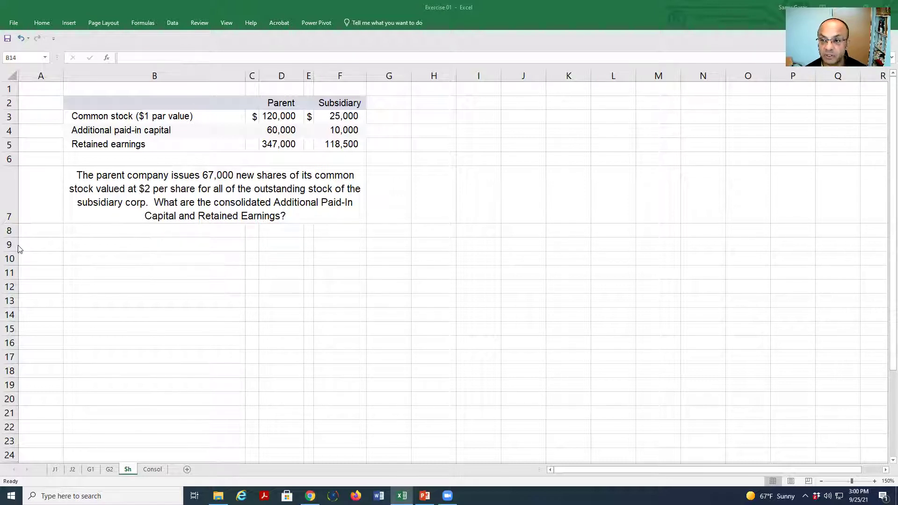
# Step: Reveal the hidden solution in rows 8 to 23 below the share issuance question
pyautogui.moveTo(9, 230); pyautogui.dragTo(10, 442)
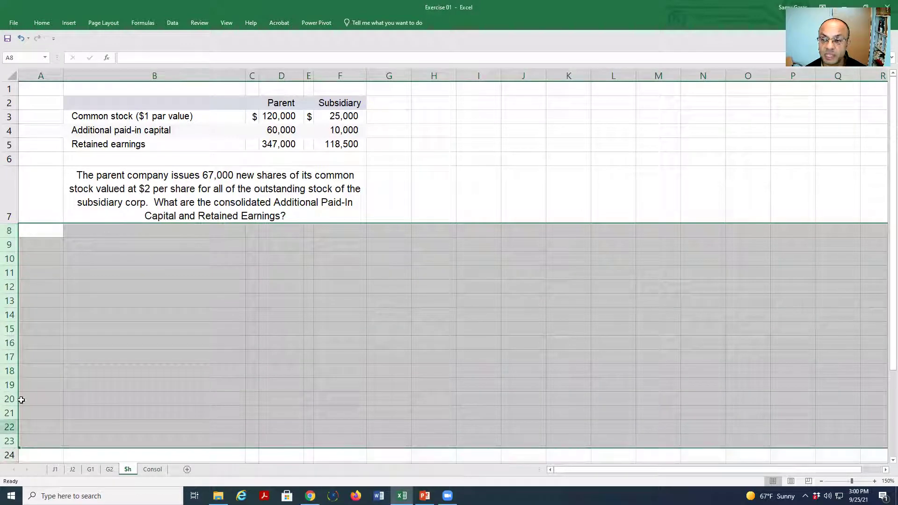
pyautogui.rightClick(10, 300)
pyautogui.click(31, 375)
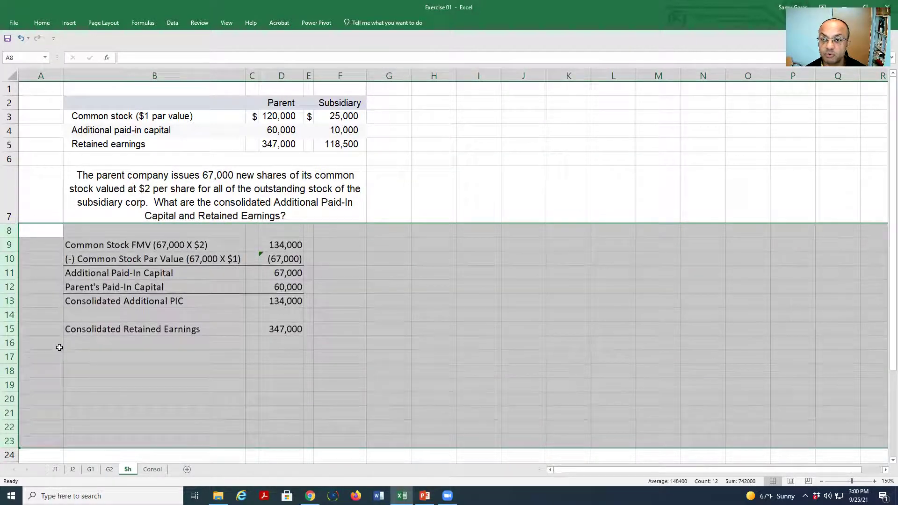
pyautogui.click(350, 298)
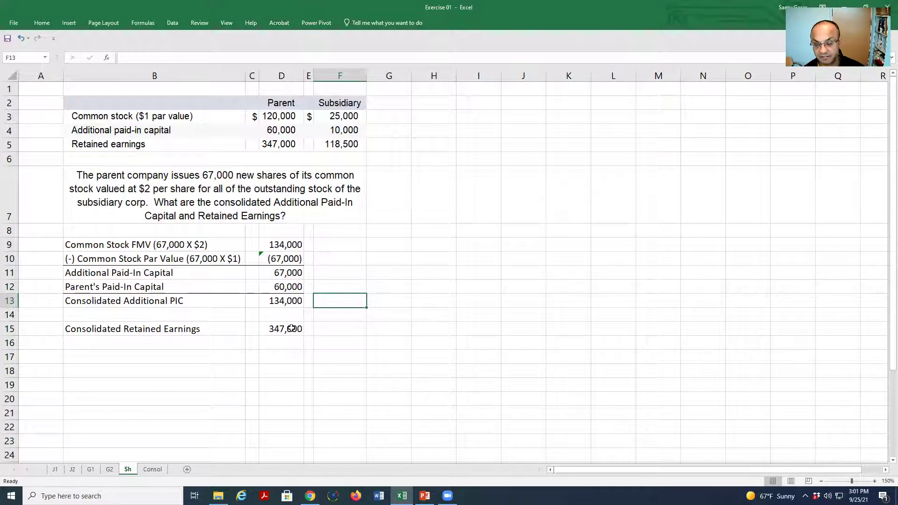
# Step: Open the Consol sheet and examine its account balances, acquisition terms and acquisition journal entry
pyautogui.click(154, 470)
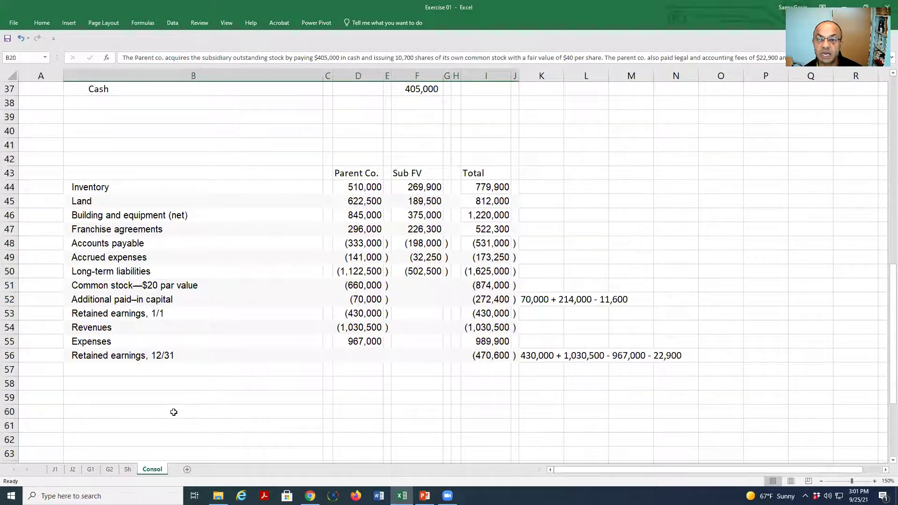
pyautogui.scroll(9, 337, 194)
pyautogui.scroll(3, 337, 194)
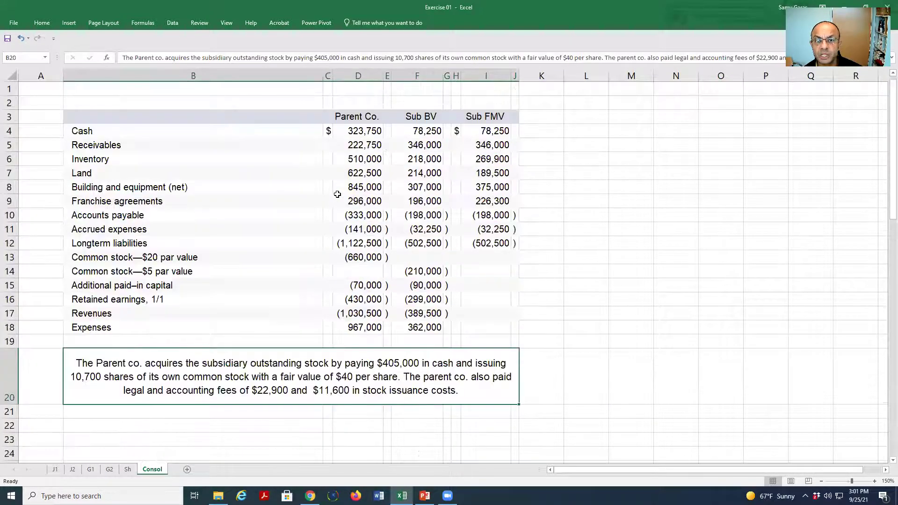
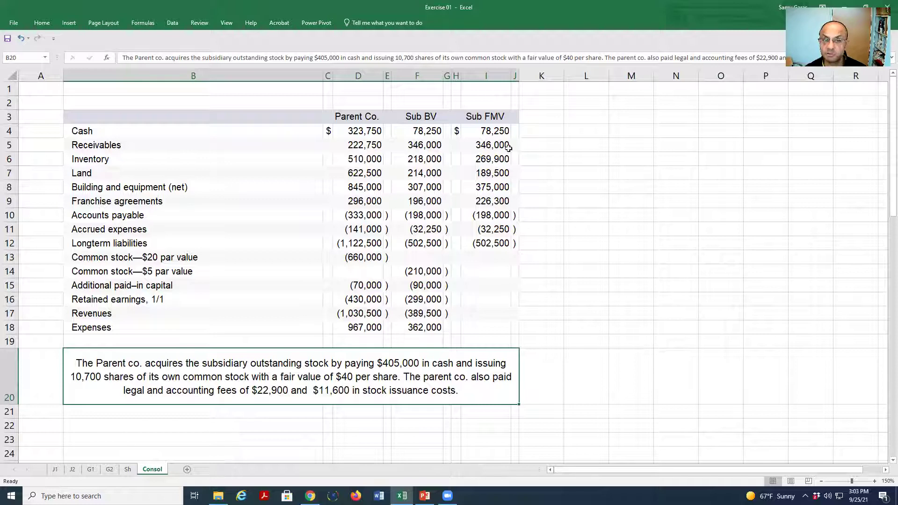
pyautogui.scroll(-2, 513, 228)
pyautogui.scroll(-5, 513, 229)
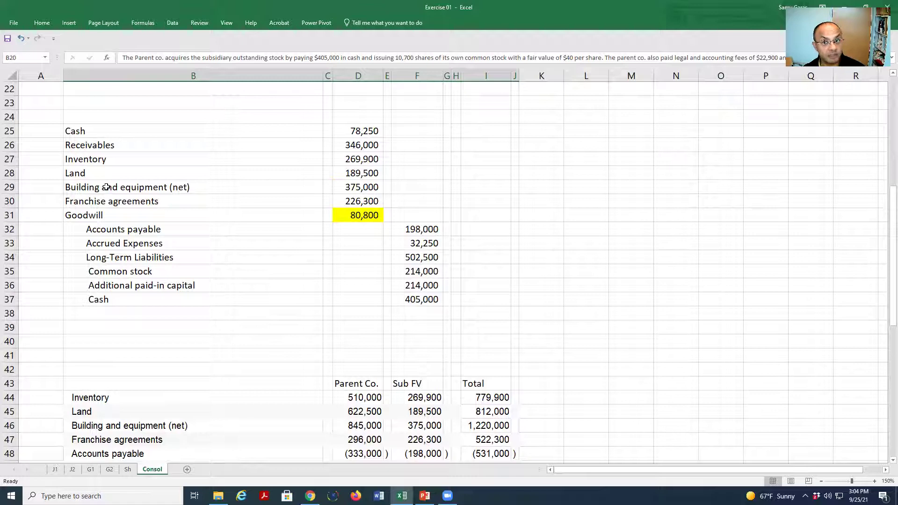
pyautogui.scroll(7, 472, 181)
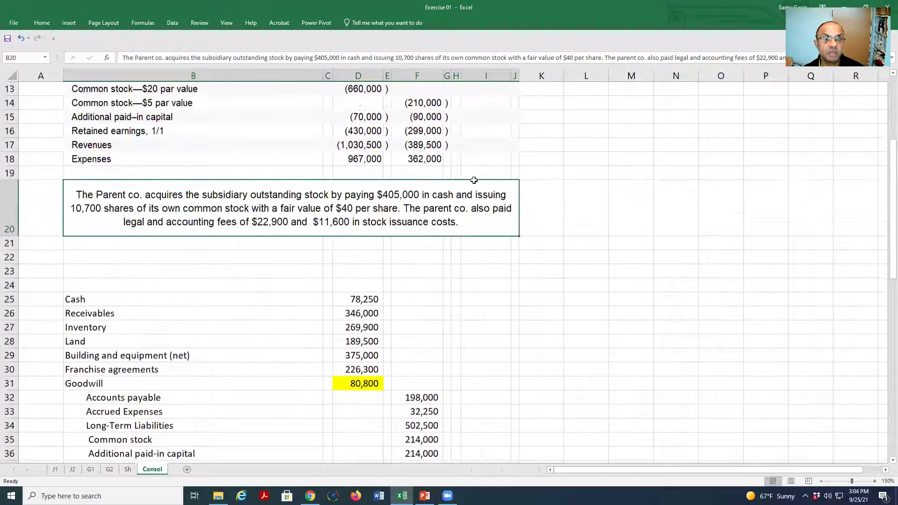
# Step: Highlight the Cash through Franchise agreements rows of the balance table and compare them with the acquisition entry
pyautogui.moveTo(487, 116); pyautogui.dragTo(186, 201)
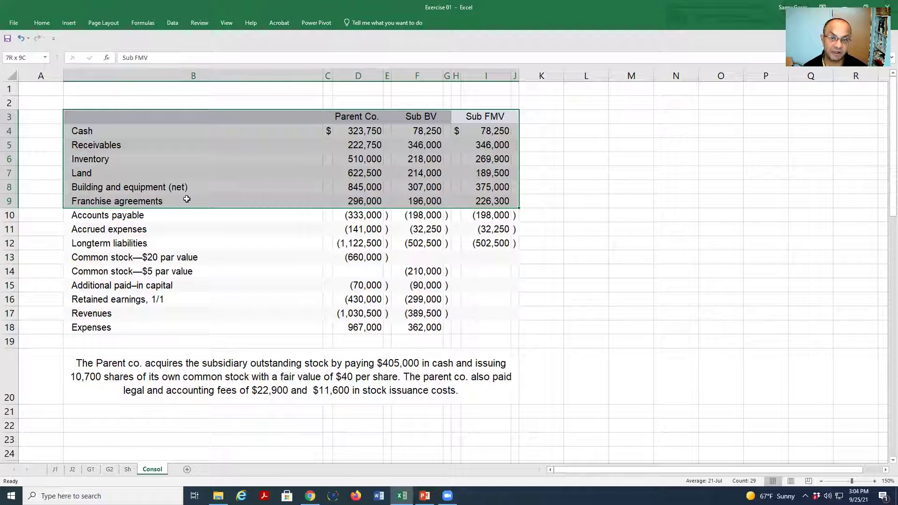
pyautogui.moveTo(187, 200); pyautogui.dragTo(187, 200)
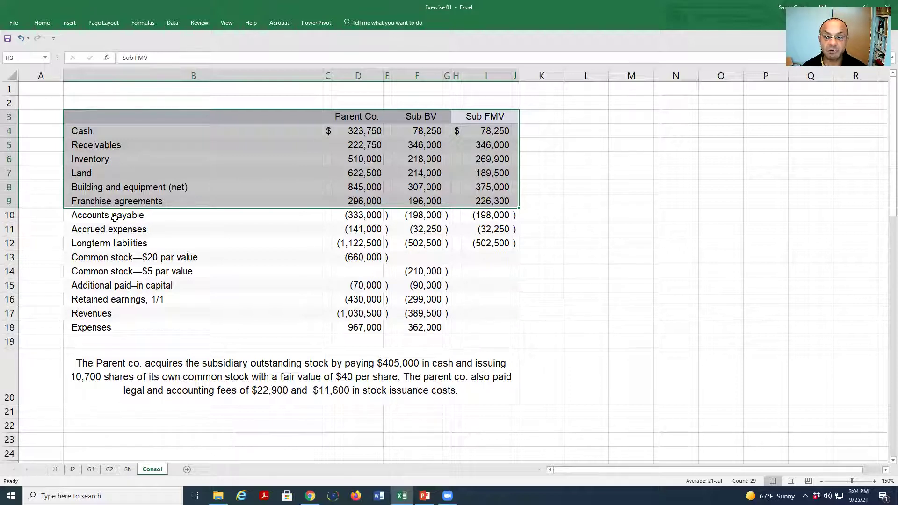
pyautogui.scroll(-6, 300, 281)
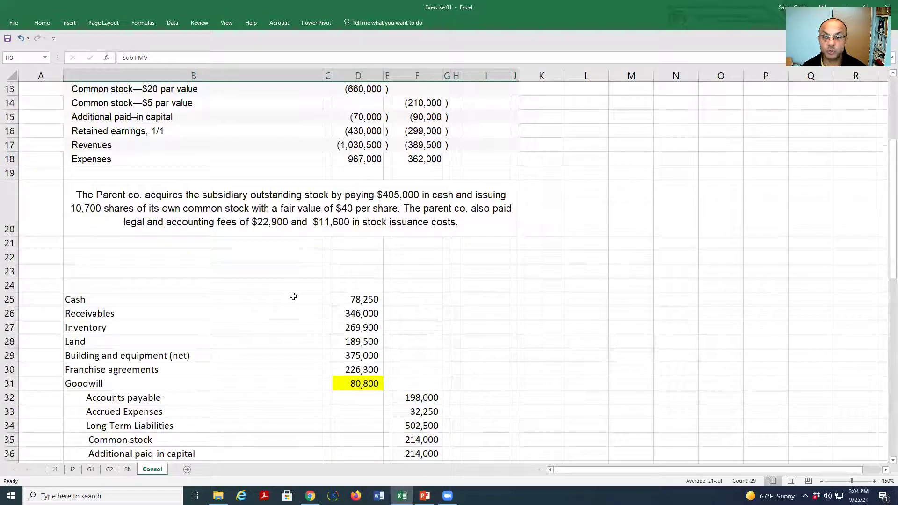
# Step: Highlight the liability accounts in the acquisition entry and in the balance table, and compare the two sets
pyautogui.moveTo(9, 314); pyautogui.dragTo(7, 338)
pyautogui.scroll(6, 154, 176)
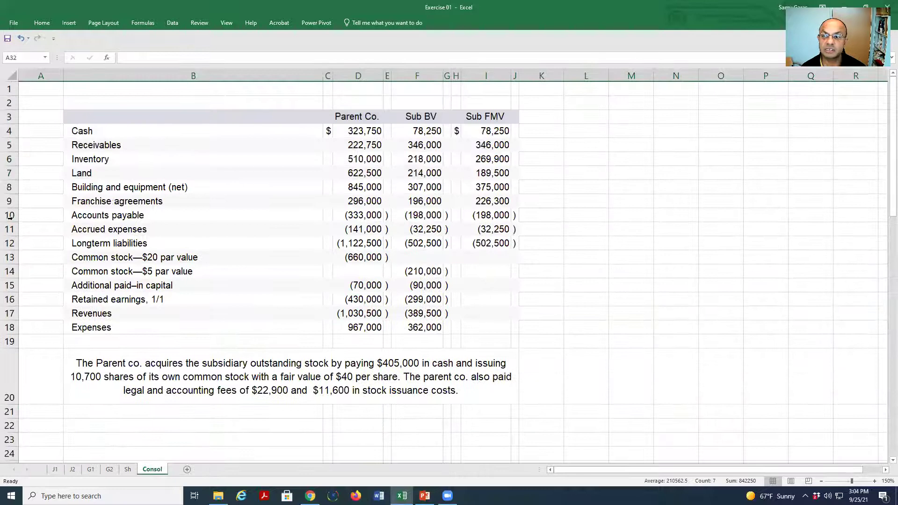
pyautogui.moveTo(9, 216); pyautogui.dragTo(10, 249)
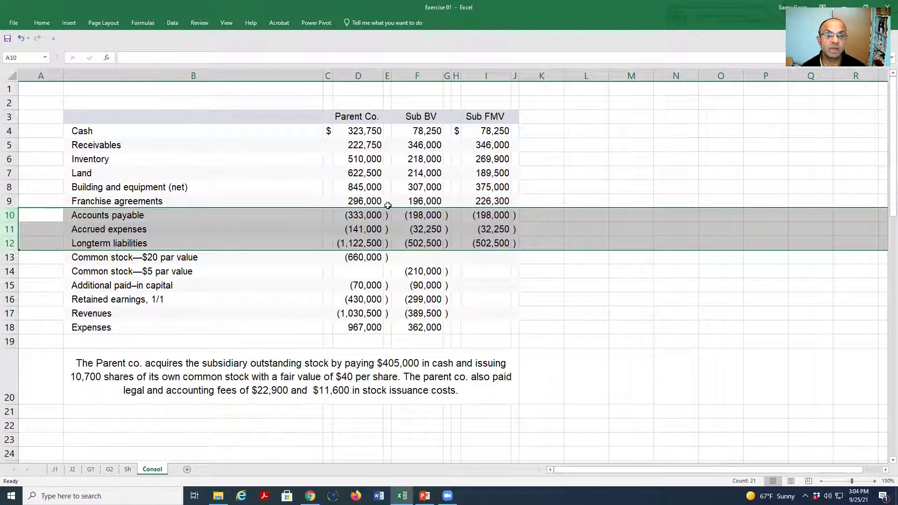
pyautogui.scroll(-5, 469, 281)
pyautogui.scroll(-2, 470, 281)
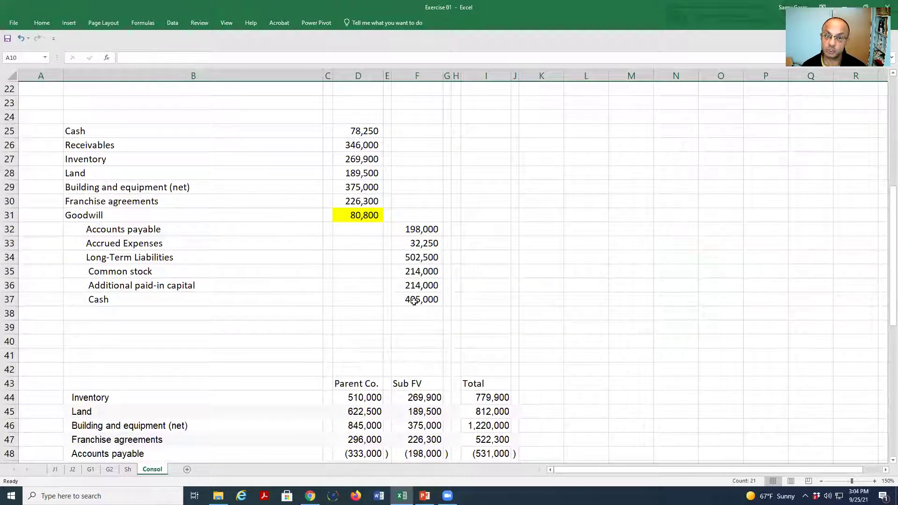
pyautogui.scroll(6, 414, 301)
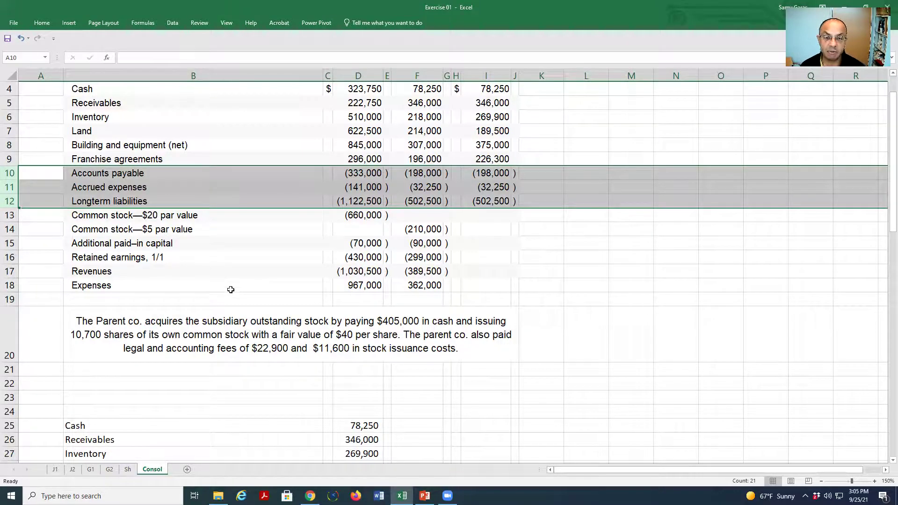
pyautogui.scroll(-6, 247, 297)
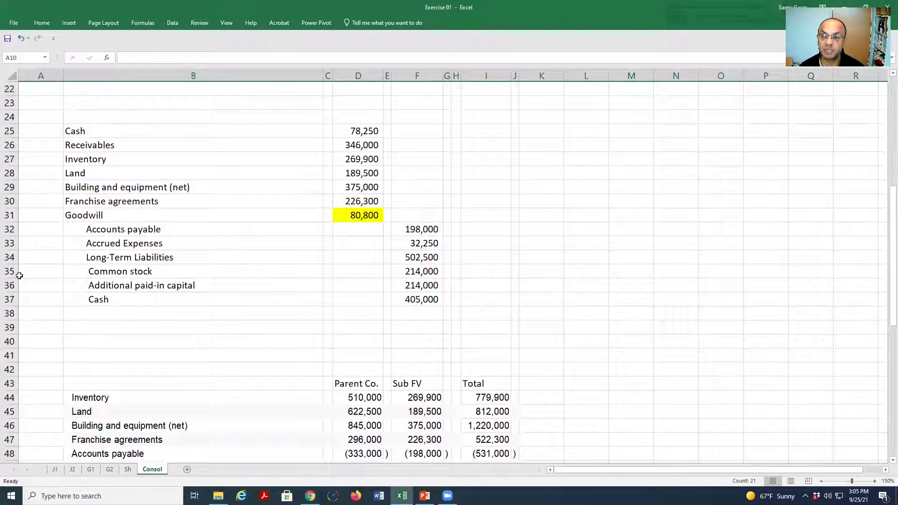
# Step: Highlight the common stock, additional paid-in capital and cash rows of the acquisition entry, followed by its debit and credit amounts
pyautogui.click(16, 271)
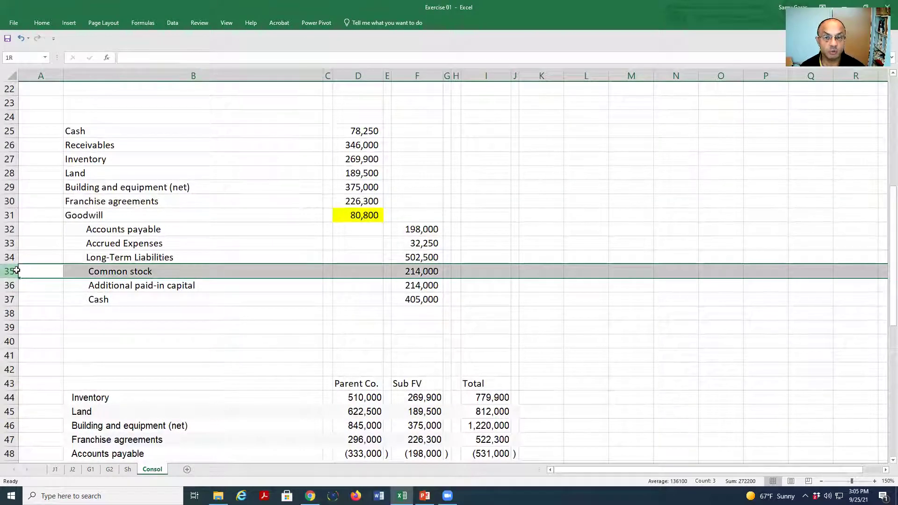
pyautogui.moveTo(16, 270); pyautogui.dragTo(14, 299)
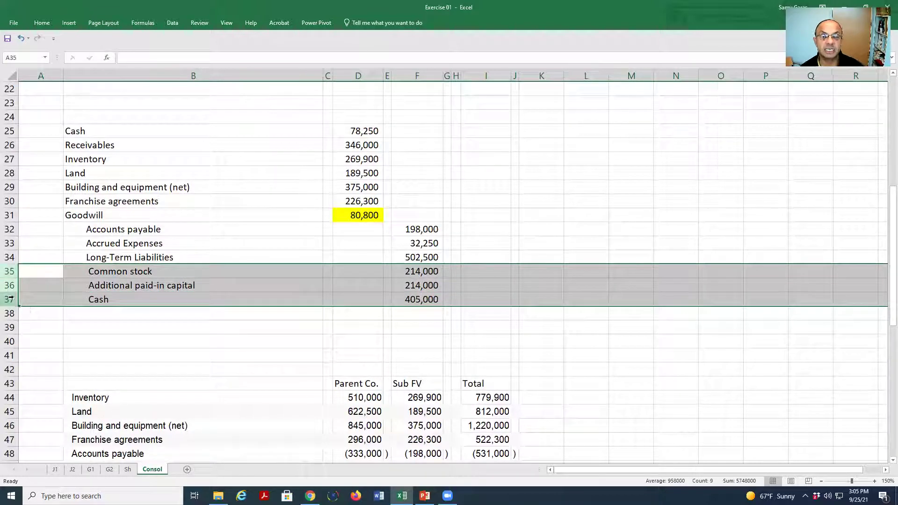
pyautogui.click(269, 366)
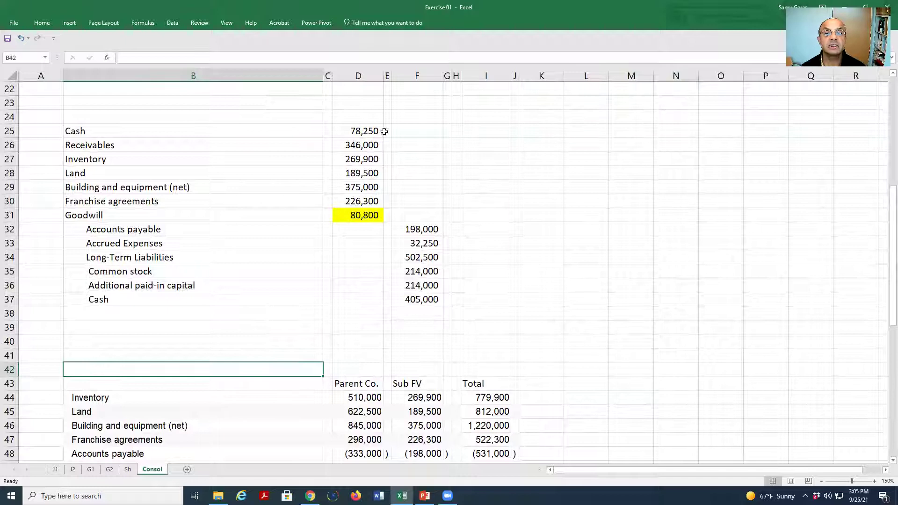
pyautogui.moveTo(367, 118); pyautogui.dragTo(380, 200)
pyautogui.moveTo(436, 211); pyautogui.dragTo(430, 298)
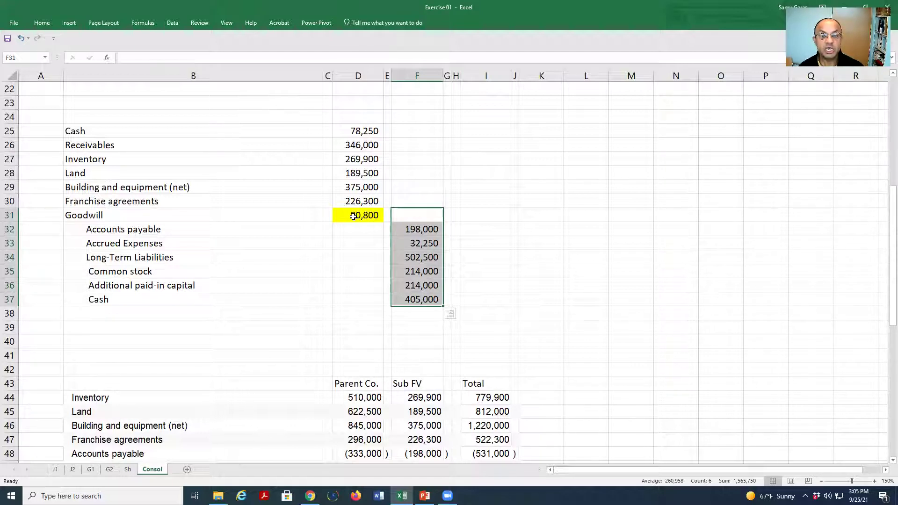
# Step: Inspect the Inventory row of the consolidated table, checking the Parent Co., Sub FV and Total cells
pyautogui.scroll(-4, 553, 215)
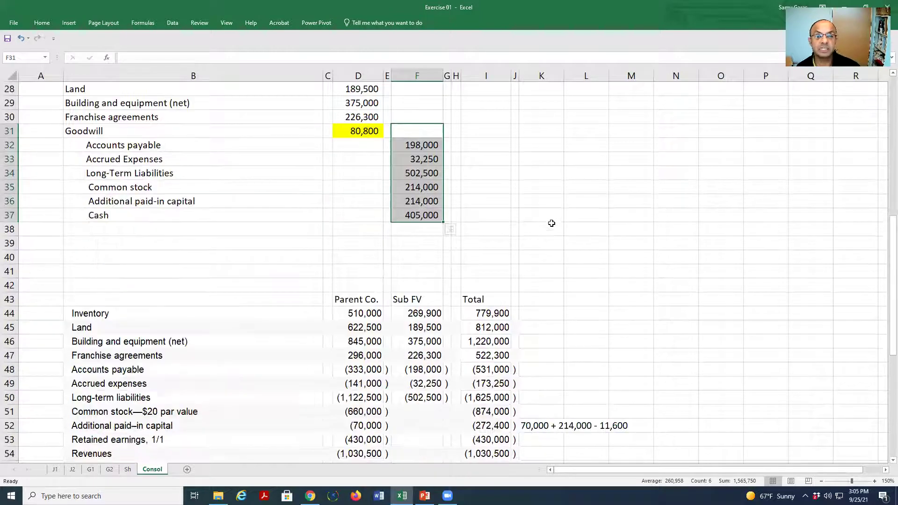
pyautogui.scroll(-2, 554, 213)
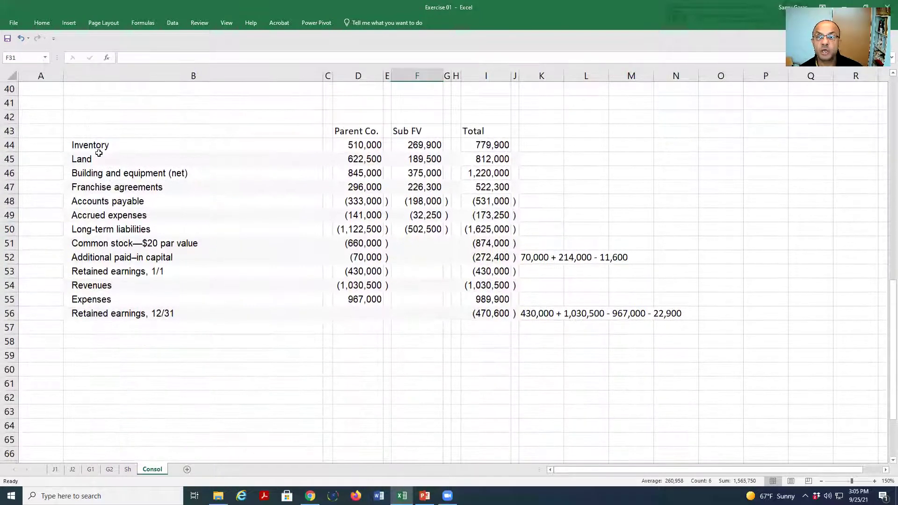
pyautogui.doubleClick(86, 142)
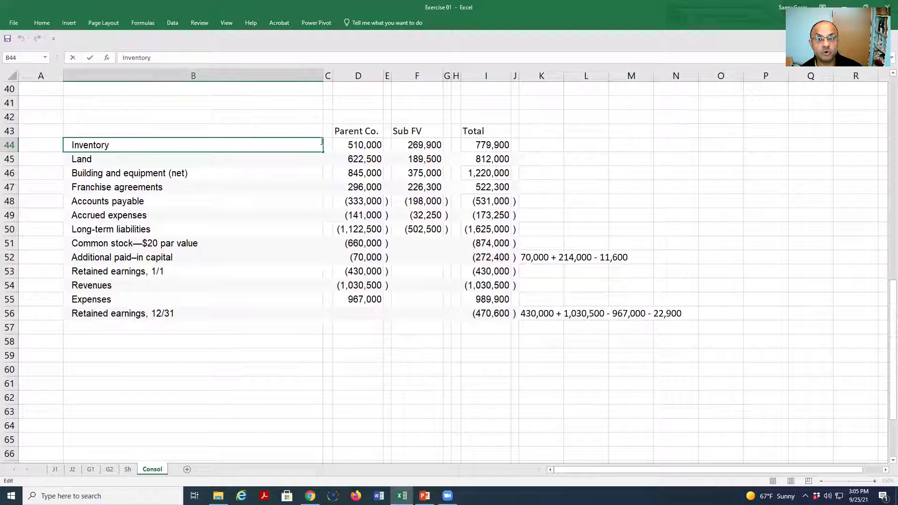
pyautogui.click(364, 140)
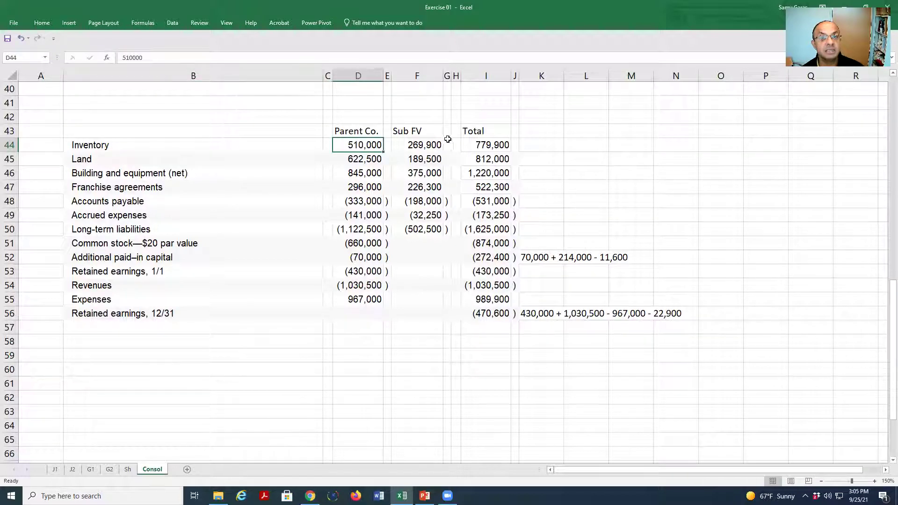
pyautogui.click(436, 146)
pyautogui.click(490, 146)
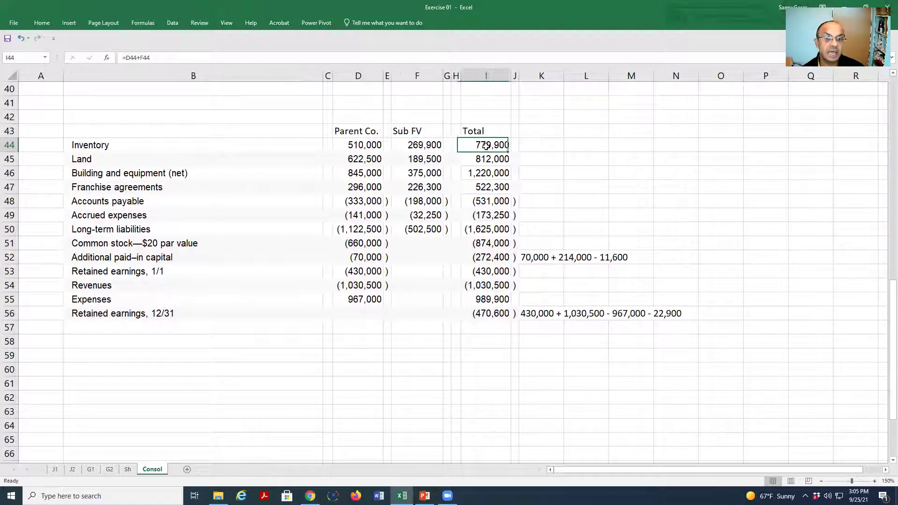
pyautogui.click(426, 146)
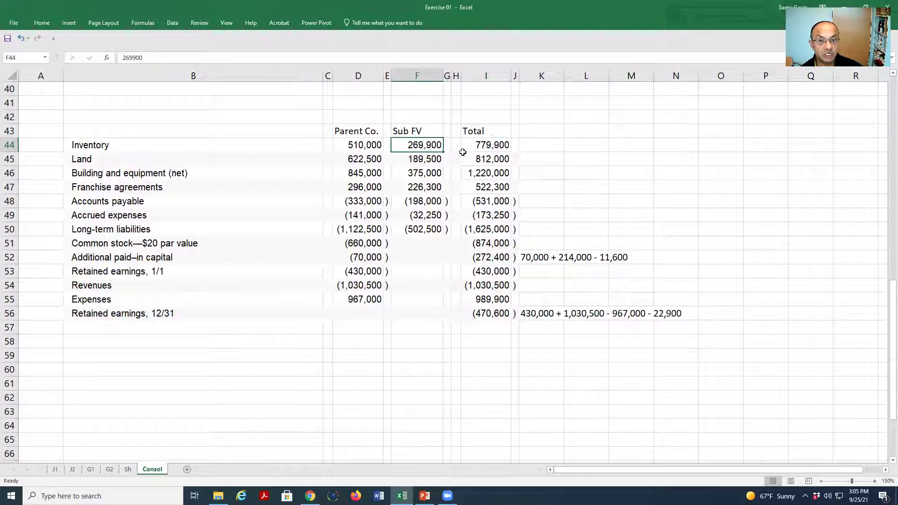
# Step: Highlight the Inventory row in the original balance table to check its book and fair market values
pyautogui.scroll(13, 470, 180)
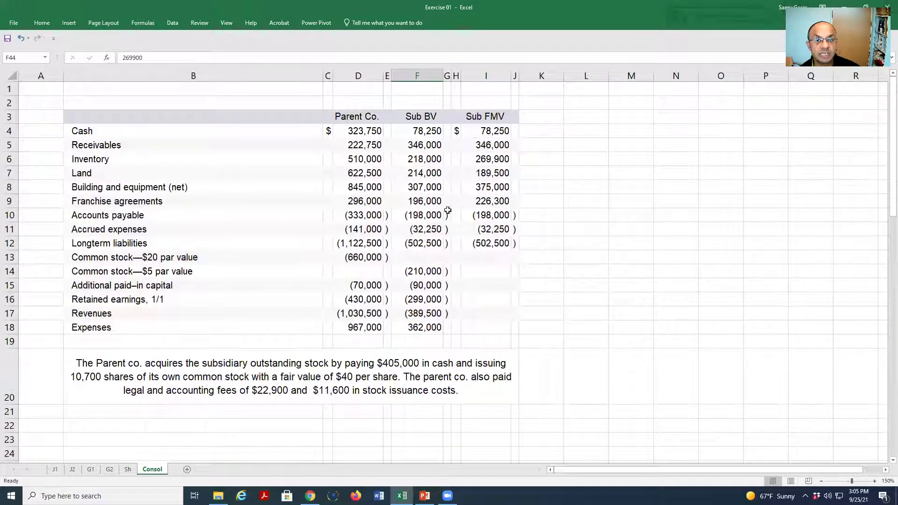
pyautogui.scroll(-3, 454, 231)
pyautogui.scroll(-2, 456, 228)
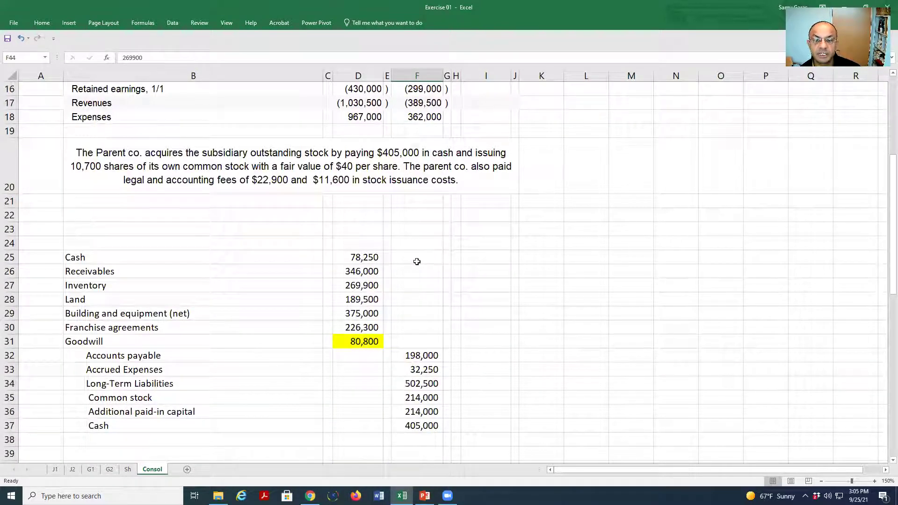
pyautogui.scroll(5, 456, 193)
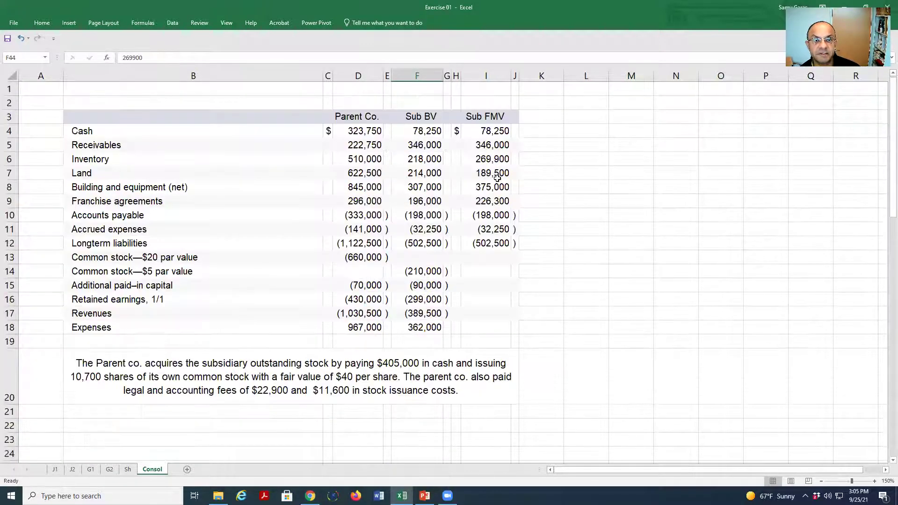
pyautogui.click(11, 161)
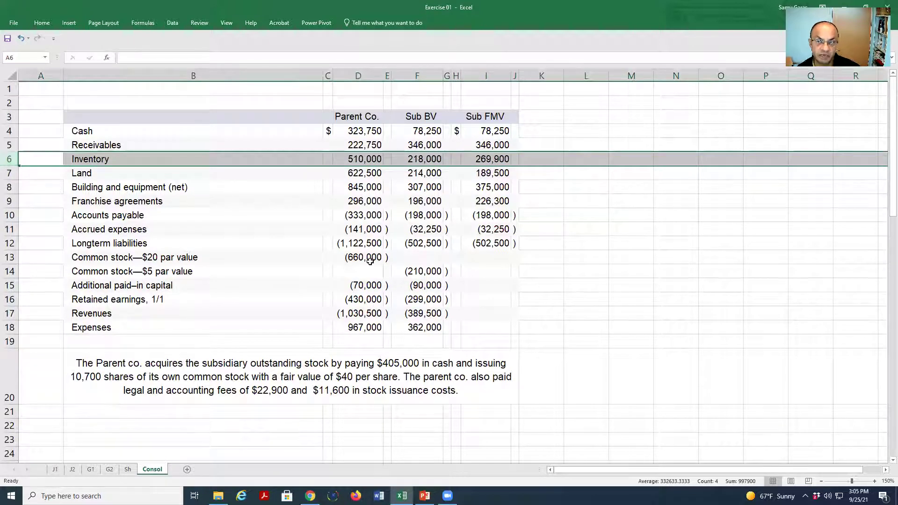
# Step: Highlight the Inventory through Long-term liabilities rows of the consolidated table to review their parent, subsidiary and total amounts
pyautogui.scroll(-9, 375, 264)
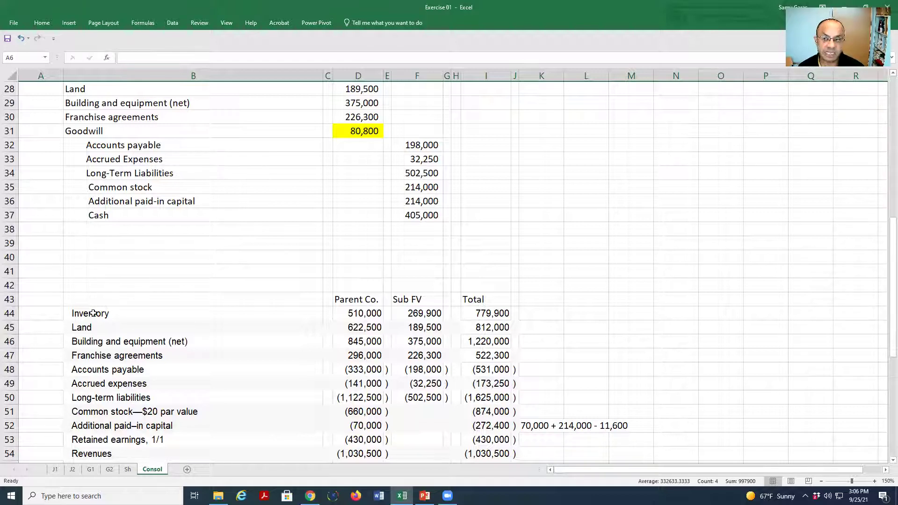
pyautogui.click(12, 311)
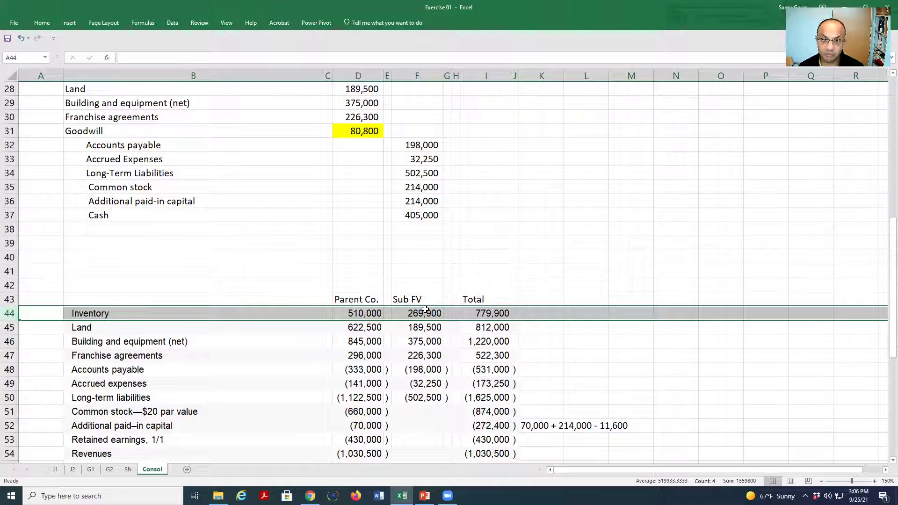
pyautogui.moveTo(7, 313); pyautogui.dragTo(4, 403)
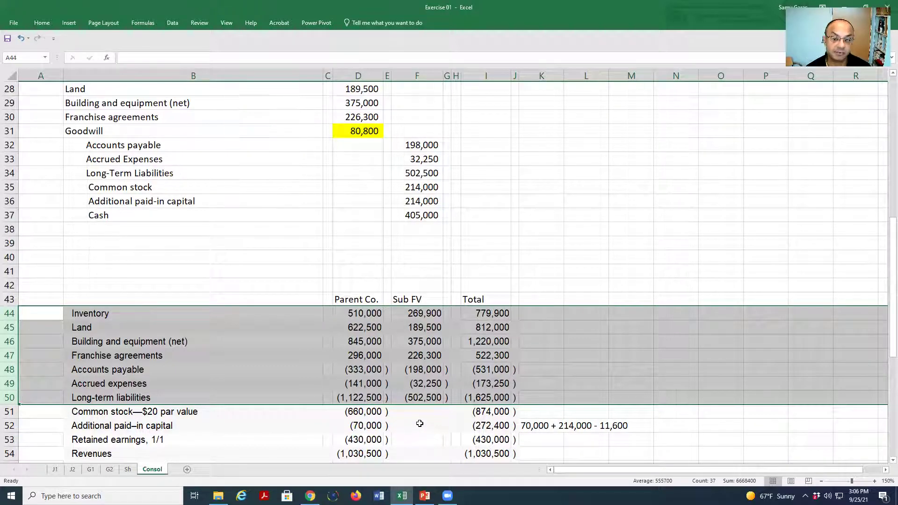
# Step: Examine the parent and consolidated common stock amounts against the common stock credit in the acquisition entry
pyautogui.click(374, 415)
pyautogui.click(495, 412)
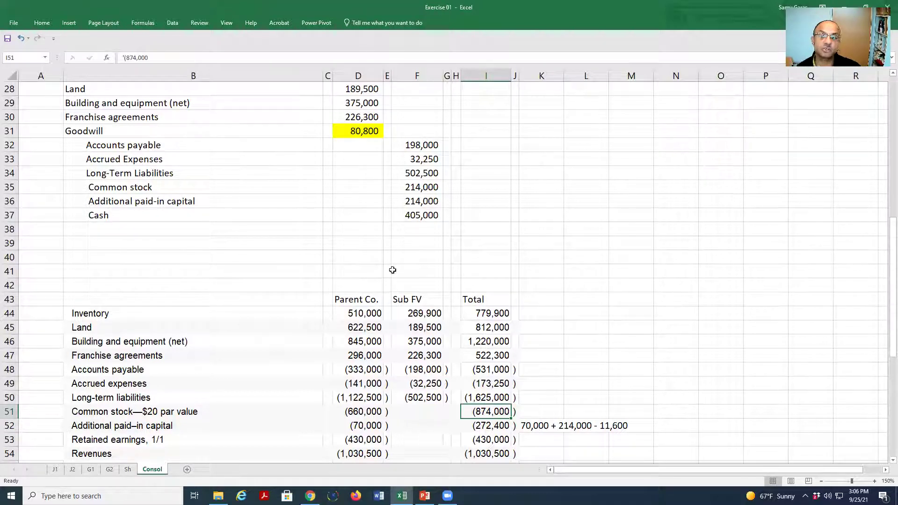
pyautogui.click(420, 191)
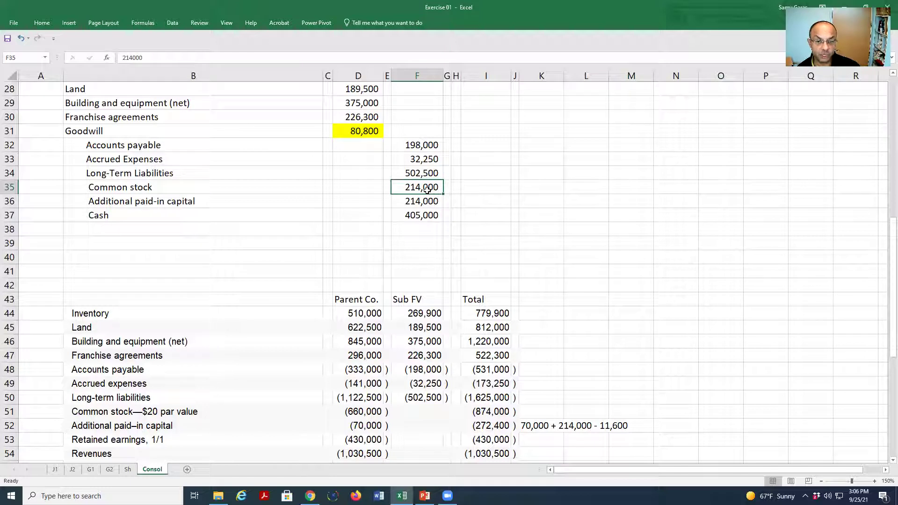
# Step: Trace the consolidated common stock total from the parent amount and the acquisition entry's credit back to the share issue terms
pyautogui.click(366, 413)
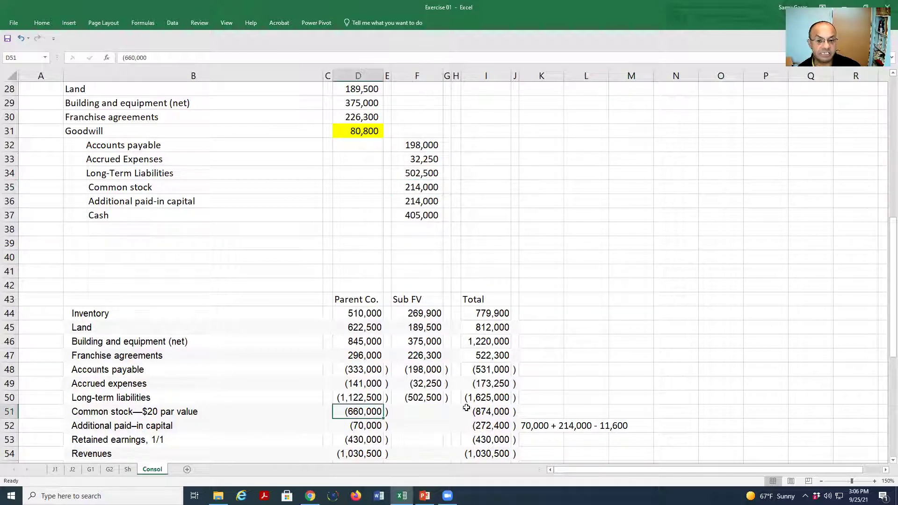
pyautogui.click(500, 406)
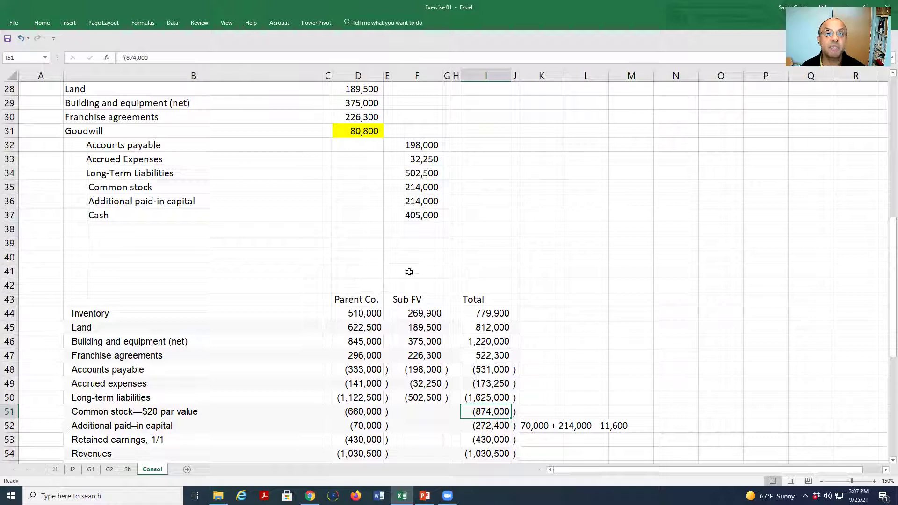
pyautogui.click(422, 187)
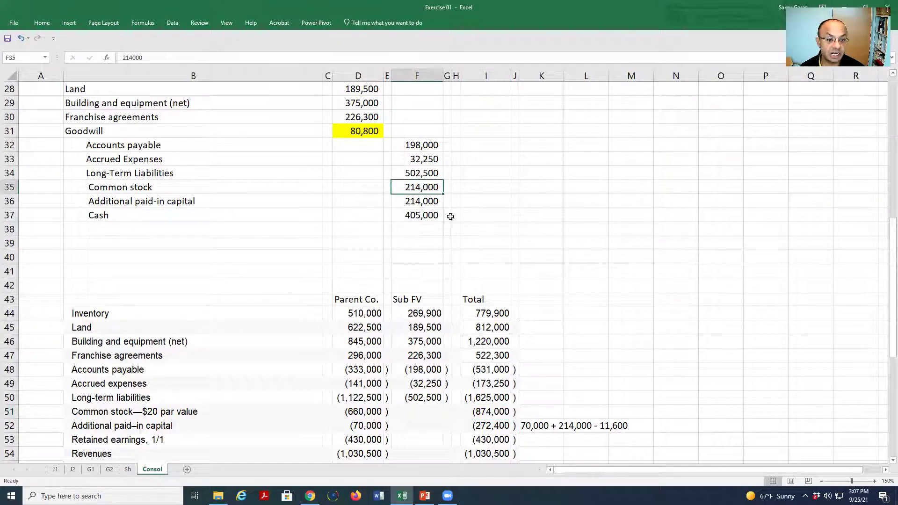
pyautogui.scroll(3, 647, 384)
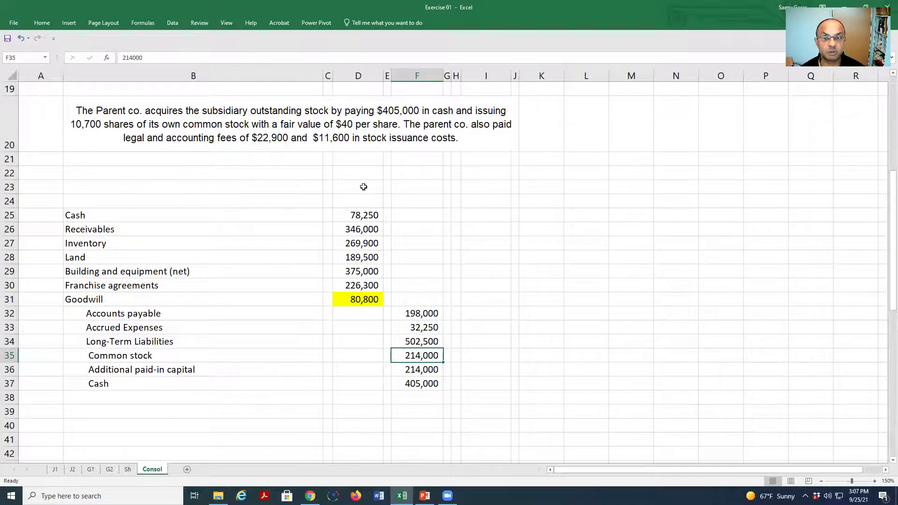
pyautogui.scroll(-4, 407, 239)
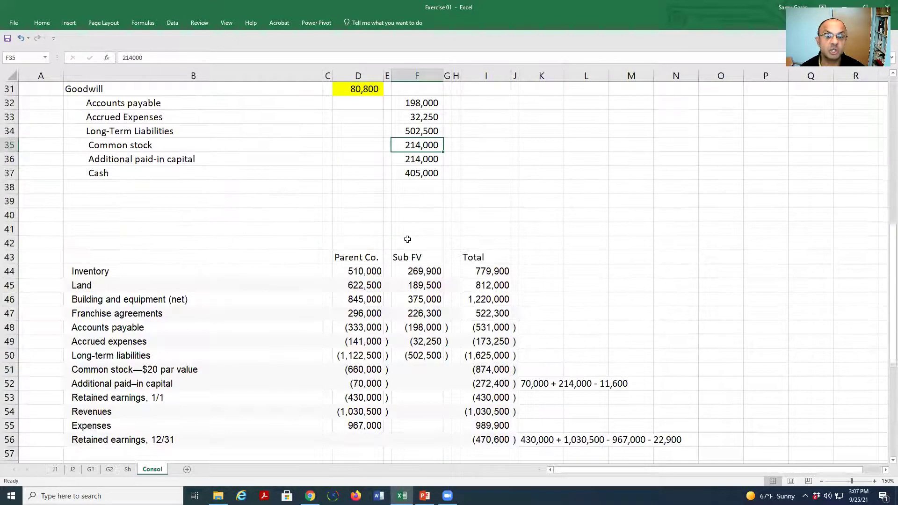
# Step: Highlight the Additional paid-in capital row of the consolidated table and check its calculation against the stock issuance costs in the acquisition description
pyautogui.click(9, 383)
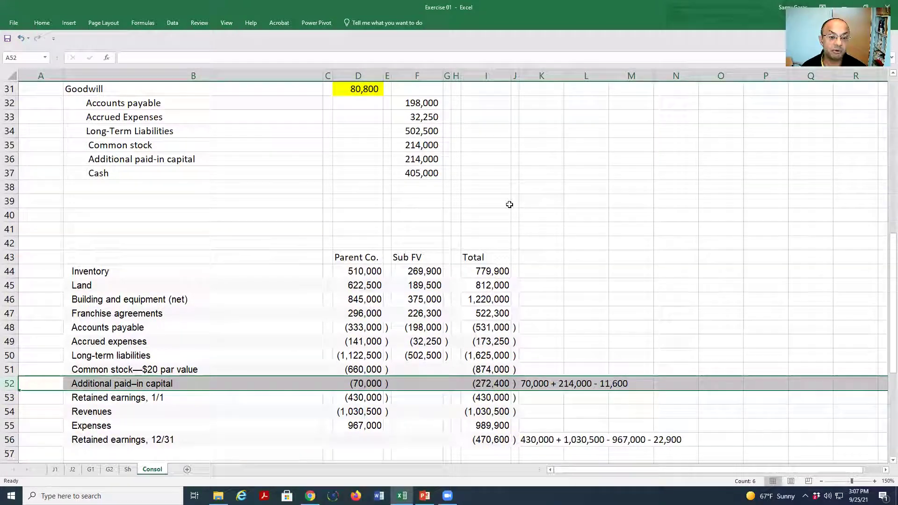
pyautogui.scroll(6, 514, 206)
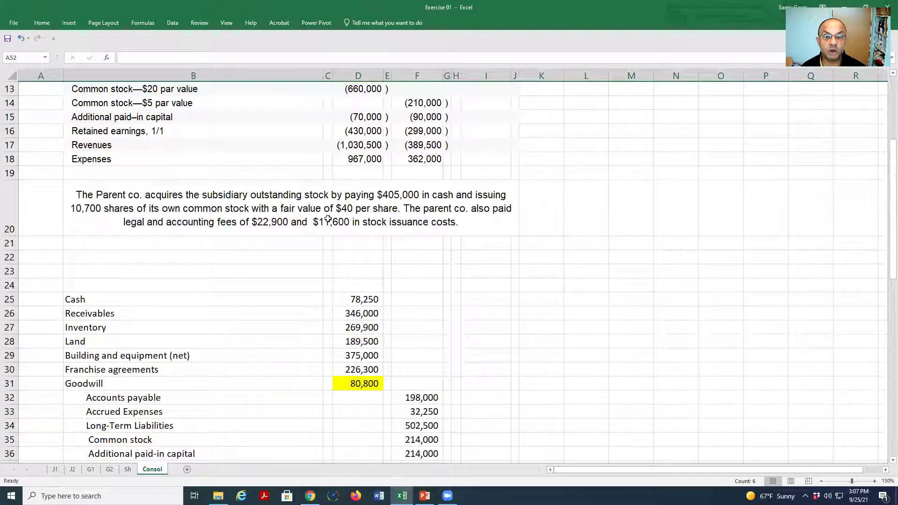
pyautogui.scroll(-7, 488, 262)
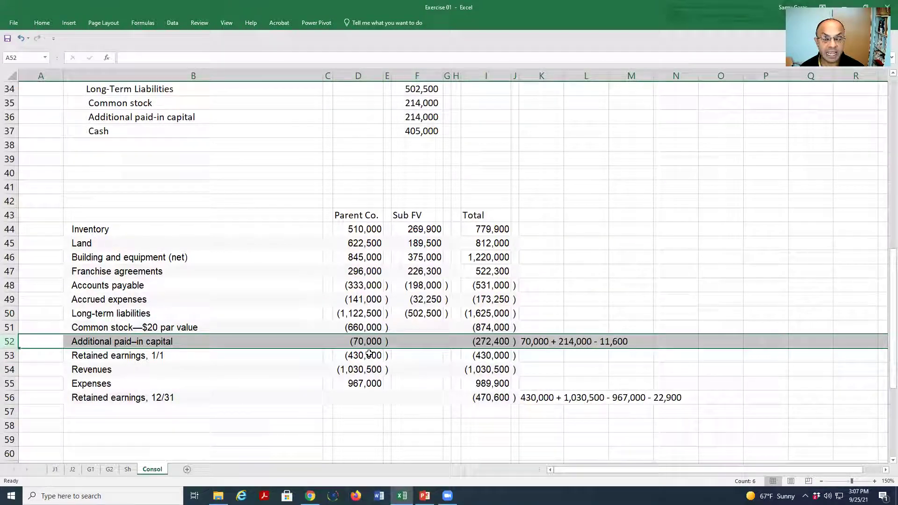
# Step: Compare the parent's 1/1 retained earnings in the original balance table with the Retained earnings, 1/1 row and total in the consolidated table
pyautogui.scroll(6, 372, 325)
pyautogui.scroll(1, 250, 183)
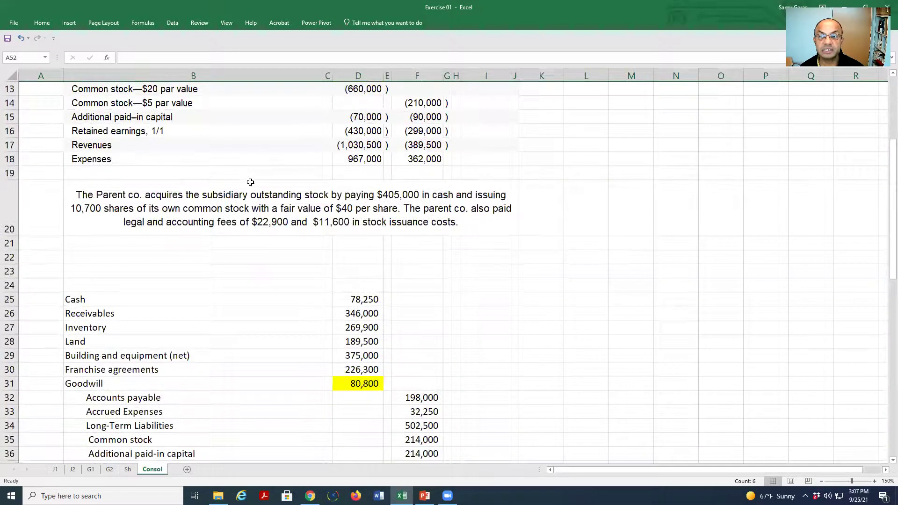
pyautogui.click(139, 130)
pyautogui.click(374, 132)
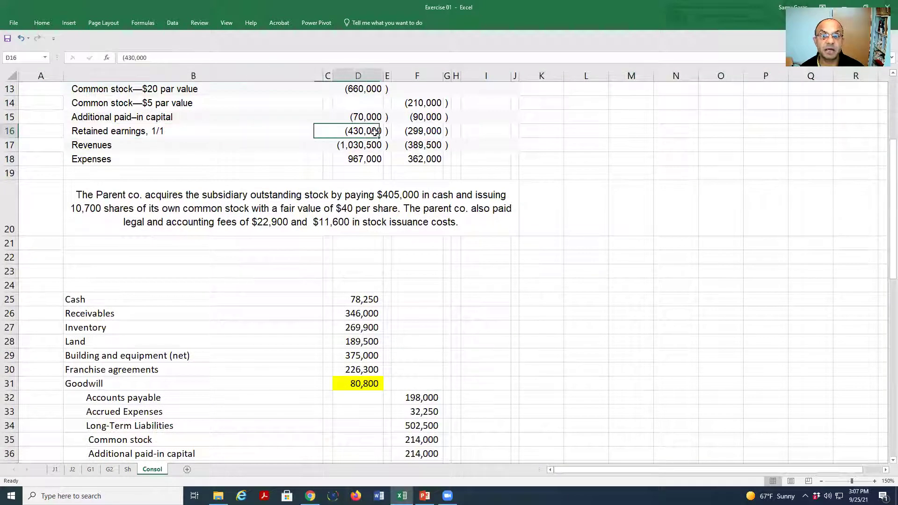
pyautogui.scroll(-4, 398, 249)
pyautogui.scroll(-4, 399, 249)
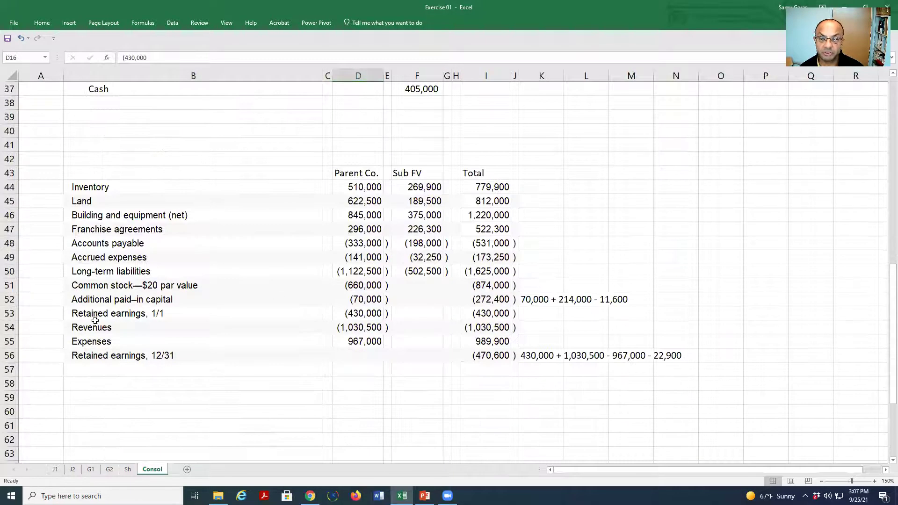
pyautogui.click(9, 314)
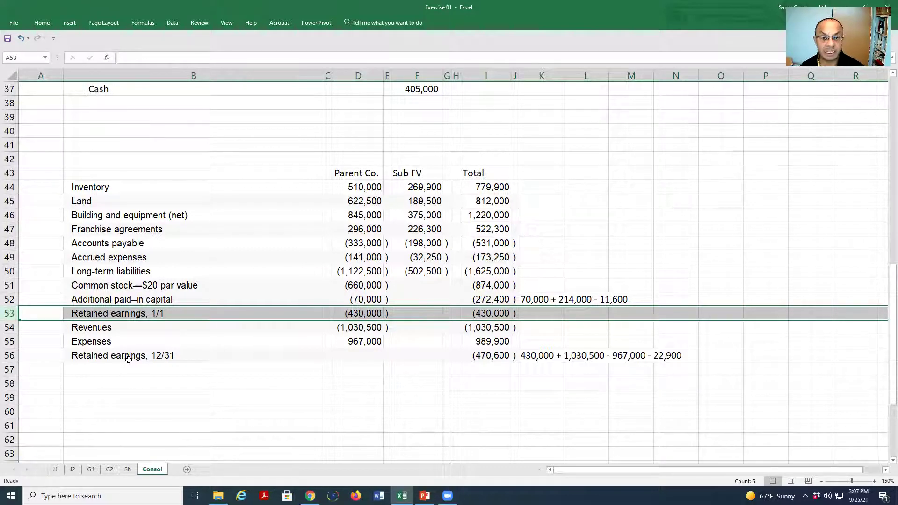
pyautogui.click(486, 313)
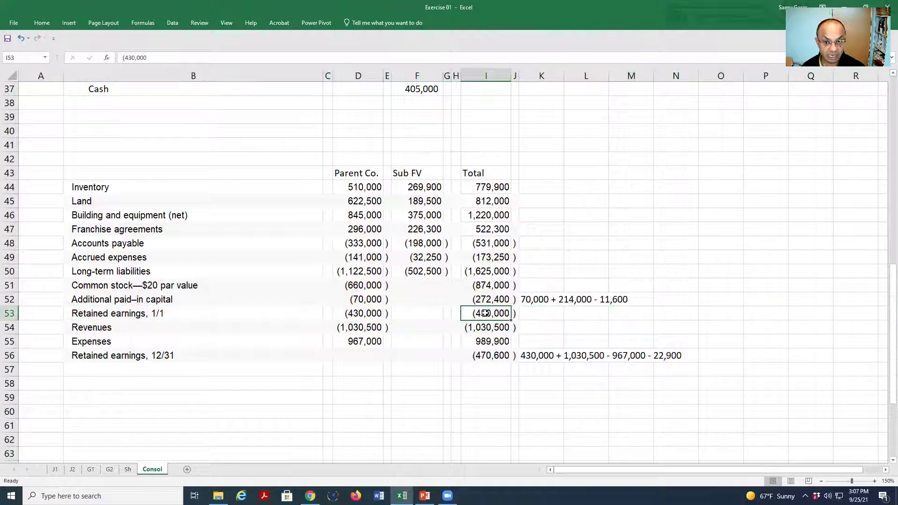
# Step: Check the 12/31 retained earnings calculation against the parent's revenues and expenses, the legal and accounting fees, and the consolidated Expenses total
pyautogui.moveTo(367, 323); pyautogui.dragTo(365, 342)
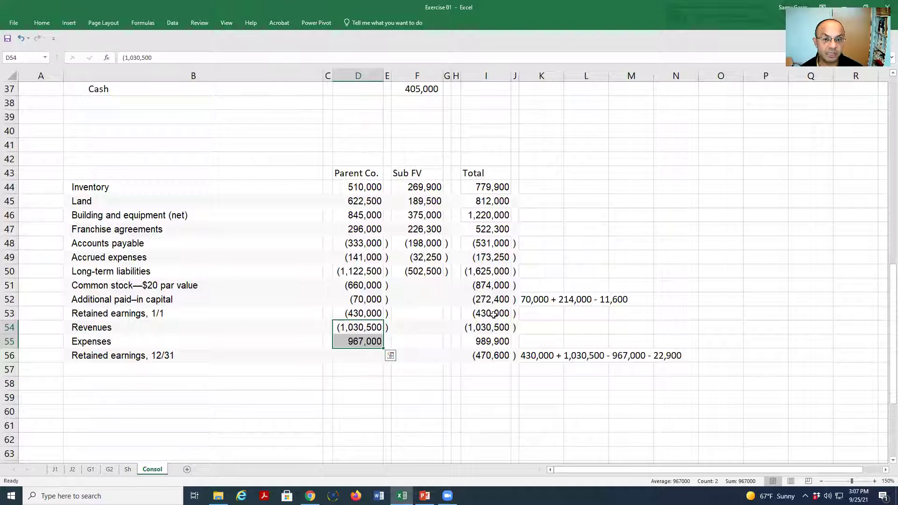
pyautogui.click(547, 360)
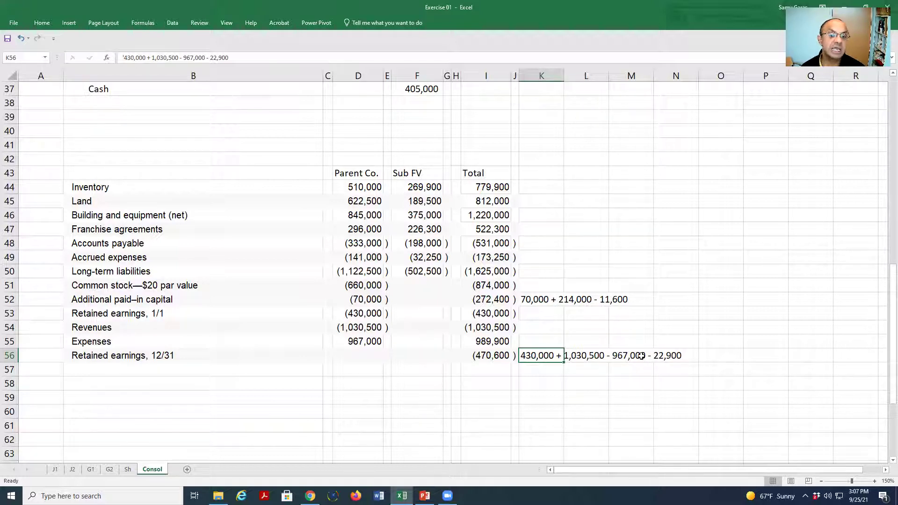
pyautogui.click(665, 356)
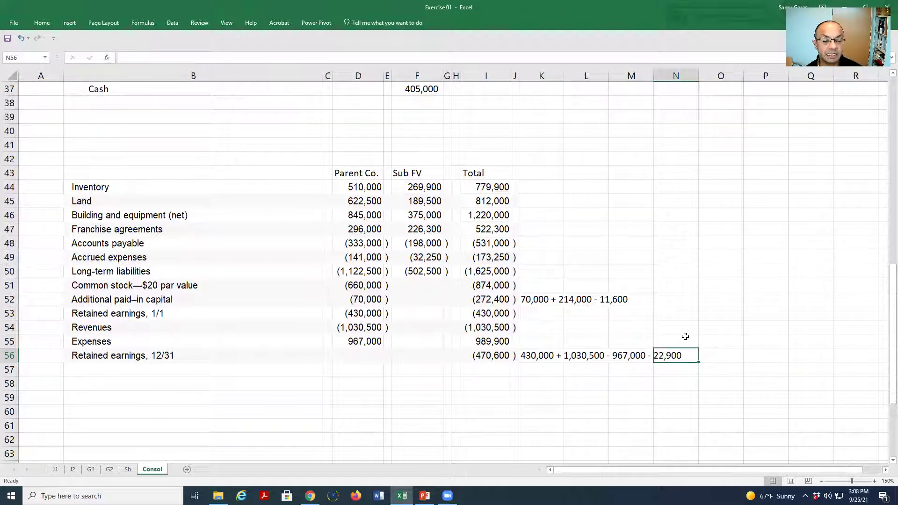
pyautogui.scroll(8, 416, 255)
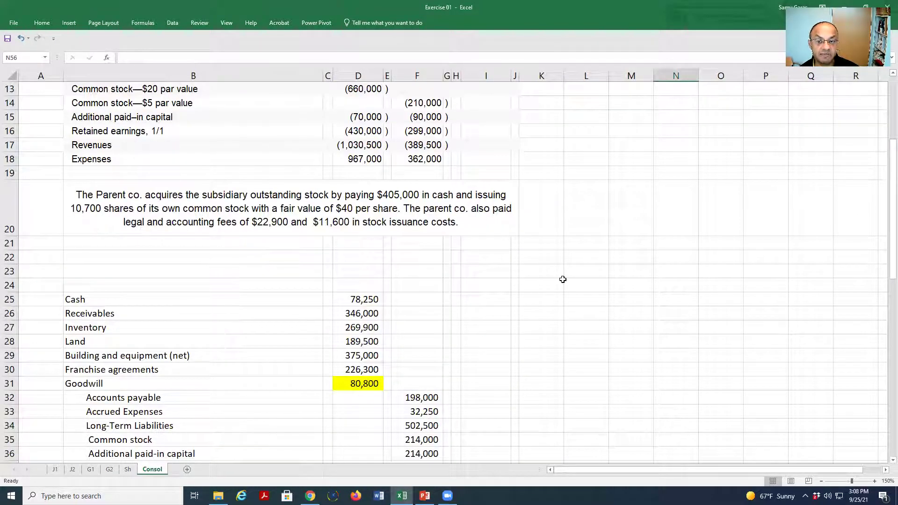
pyautogui.scroll(-8, 563, 279)
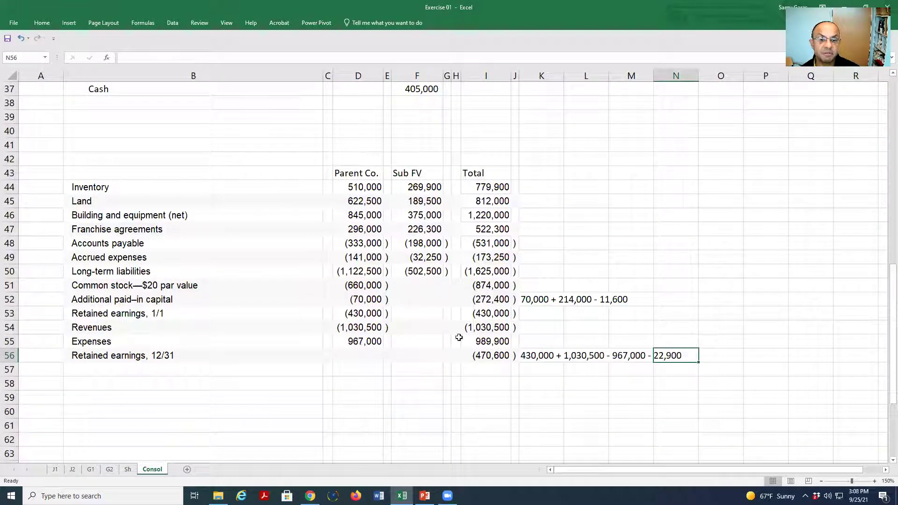
pyautogui.click(481, 340)
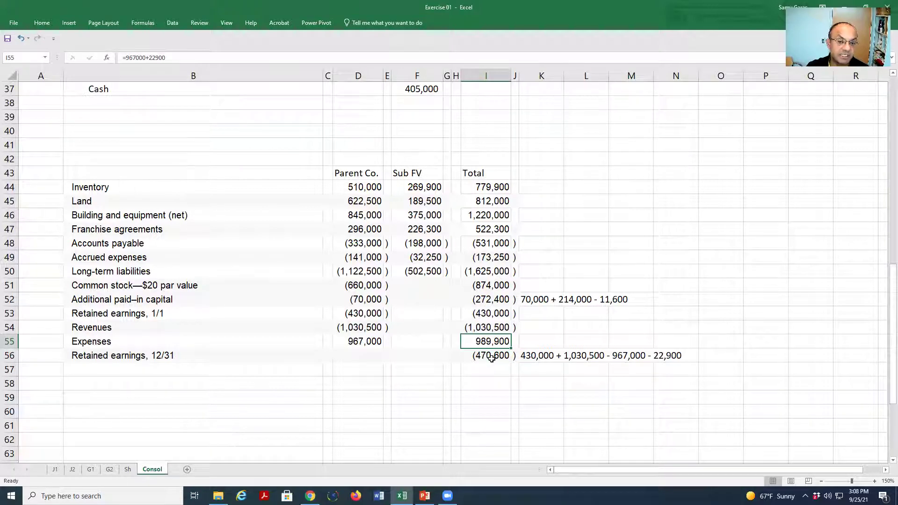
# Step: Highlight the empty Sub FV cells from Common stock through Expenses, and return to the original balance table to review the subsidiary's accounts
pyautogui.click(414, 280)
pyautogui.moveTo(414, 281); pyautogui.dragTo(425, 345)
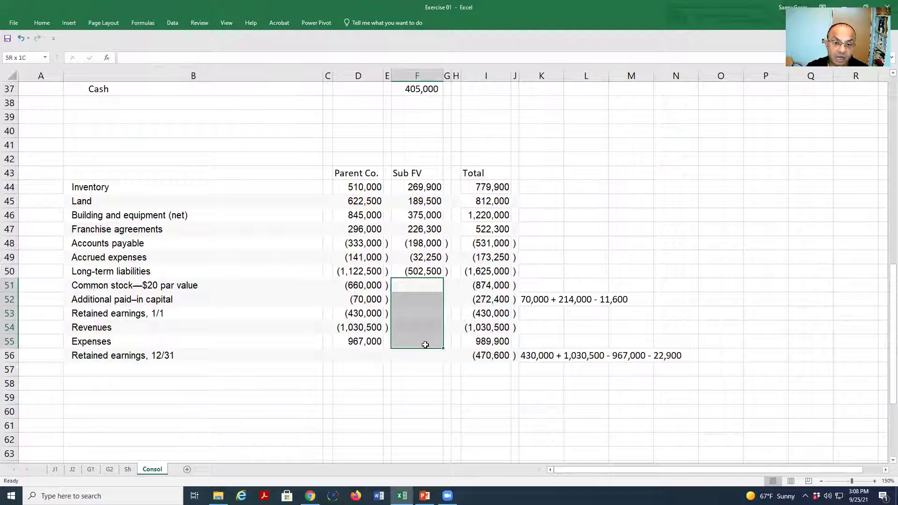
pyautogui.moveTo(425, 345); pyautogui.dragTo(425, 345)
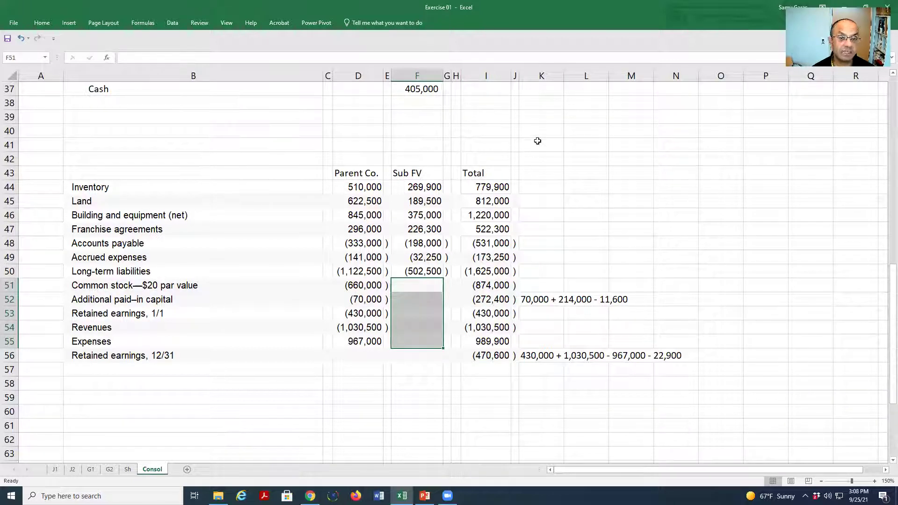
pyautogui.scroll(12, 534, 150)
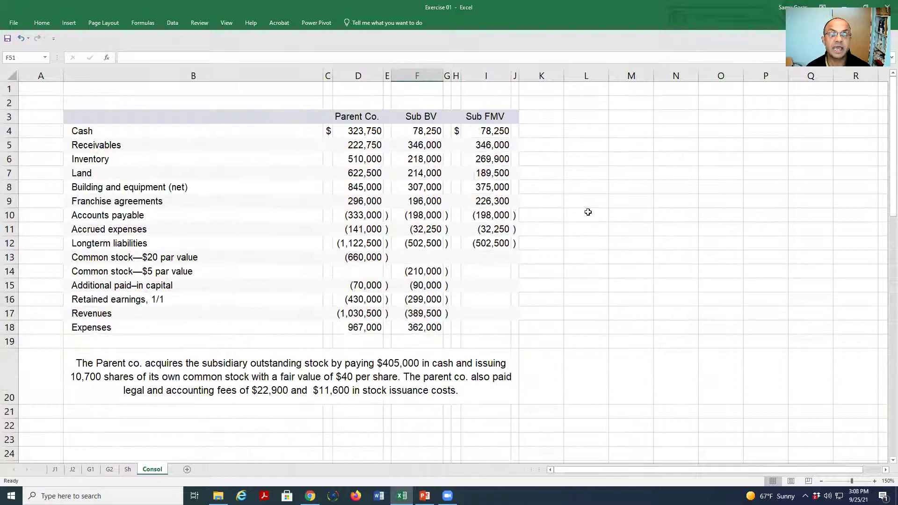